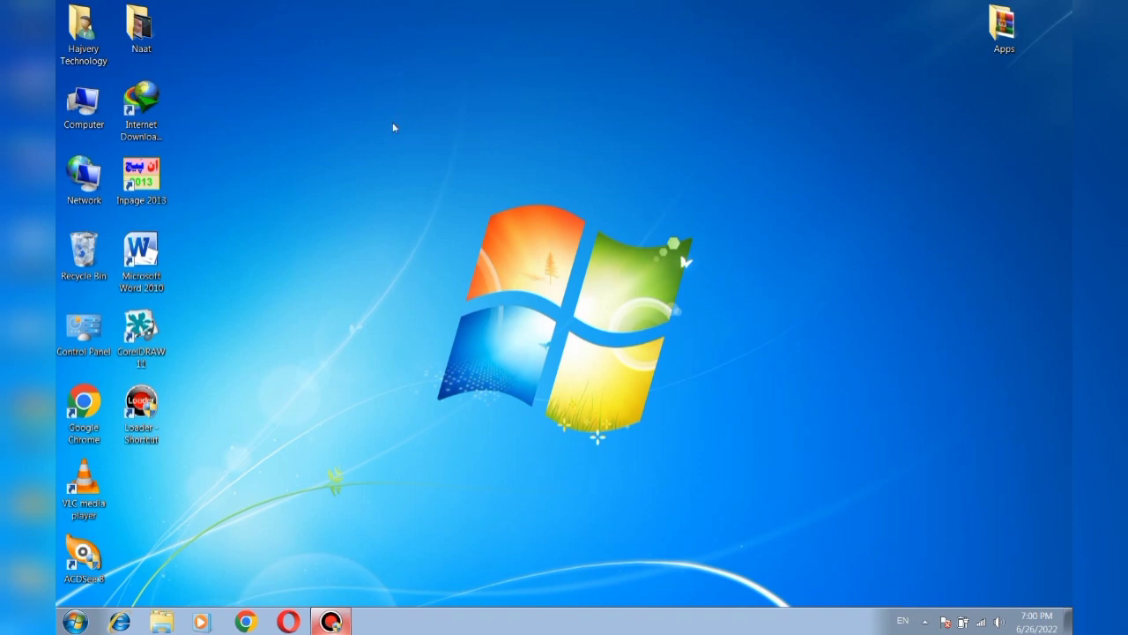
# Refresh the desktop three times and select the Inpage 2013 shortcut.
pyautogui.rightClick(311, 71)
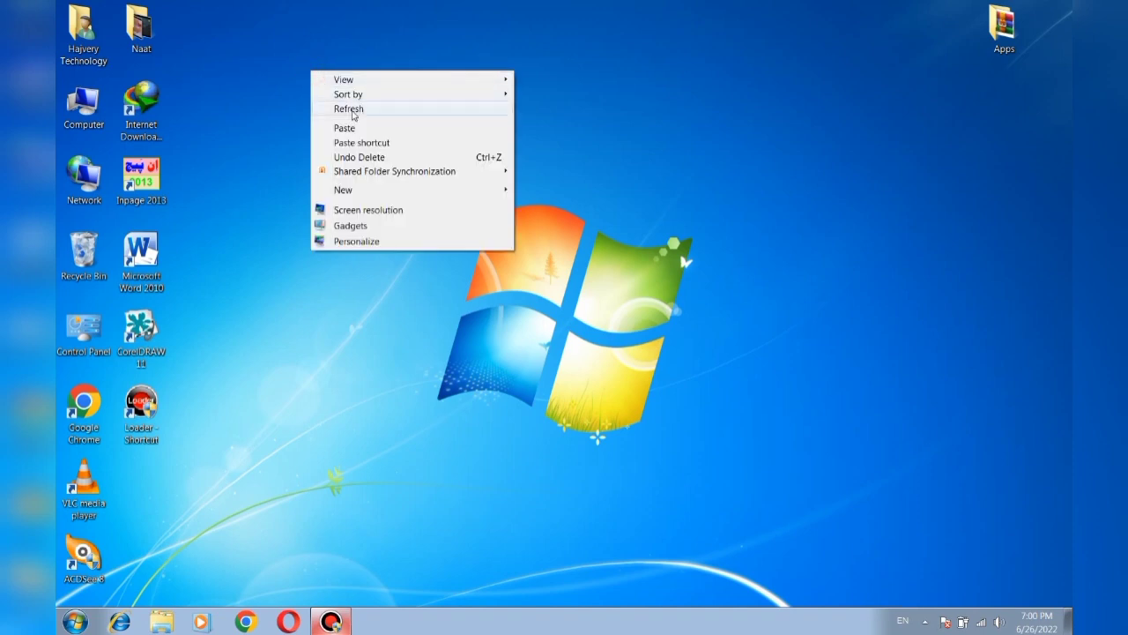
pyautogui.click(351, 111)
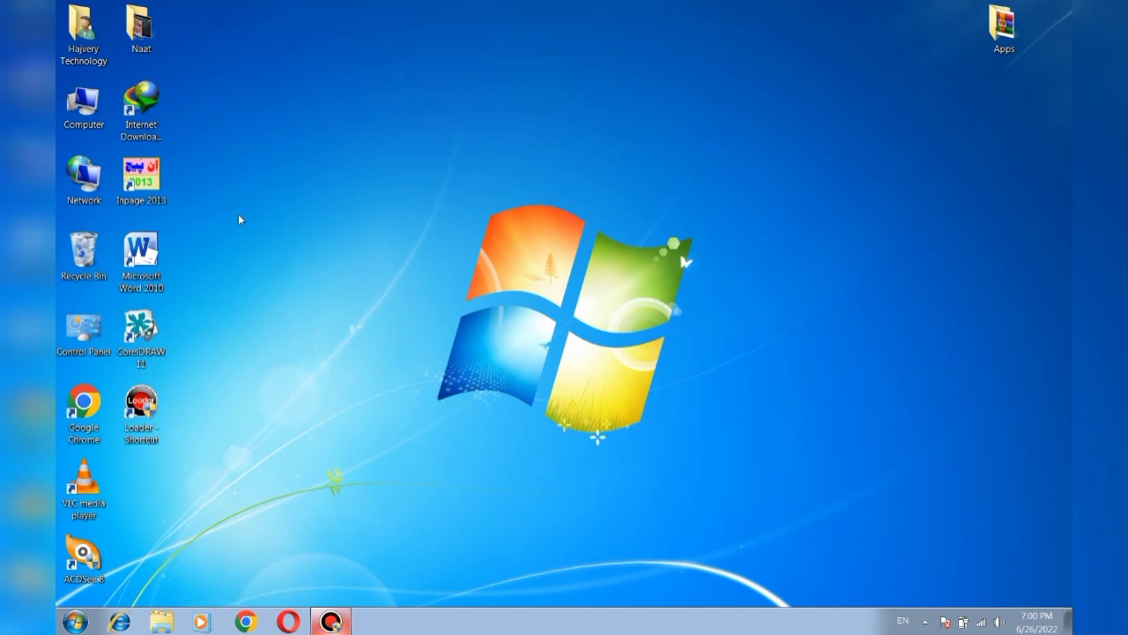
pyautogui.rightClick(227, 63)
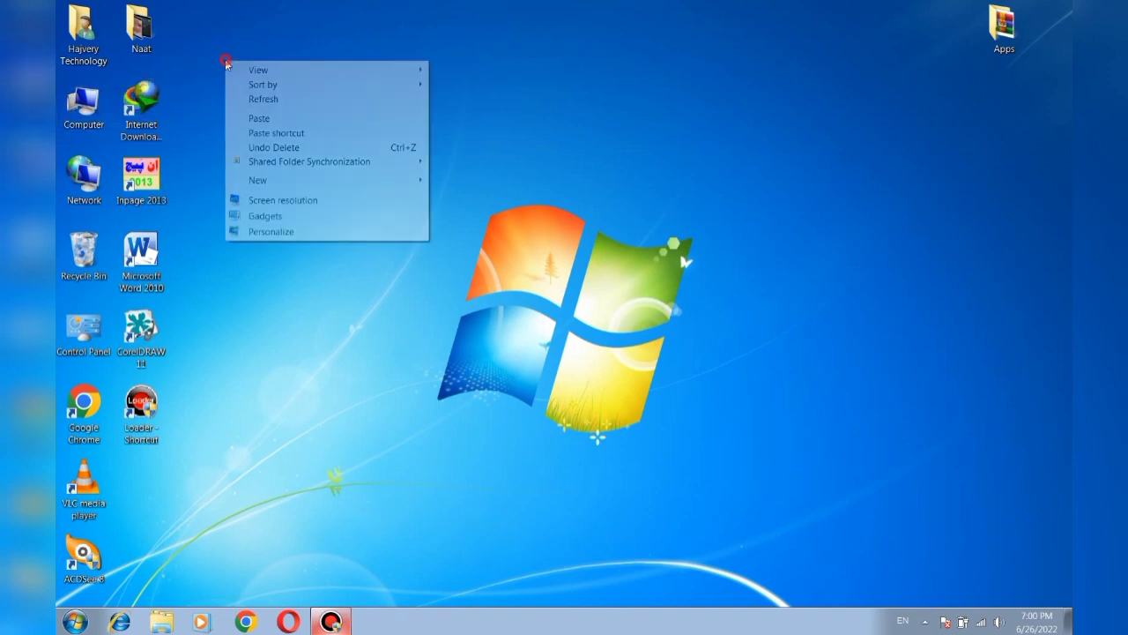
pyautogui.click(276, 102)
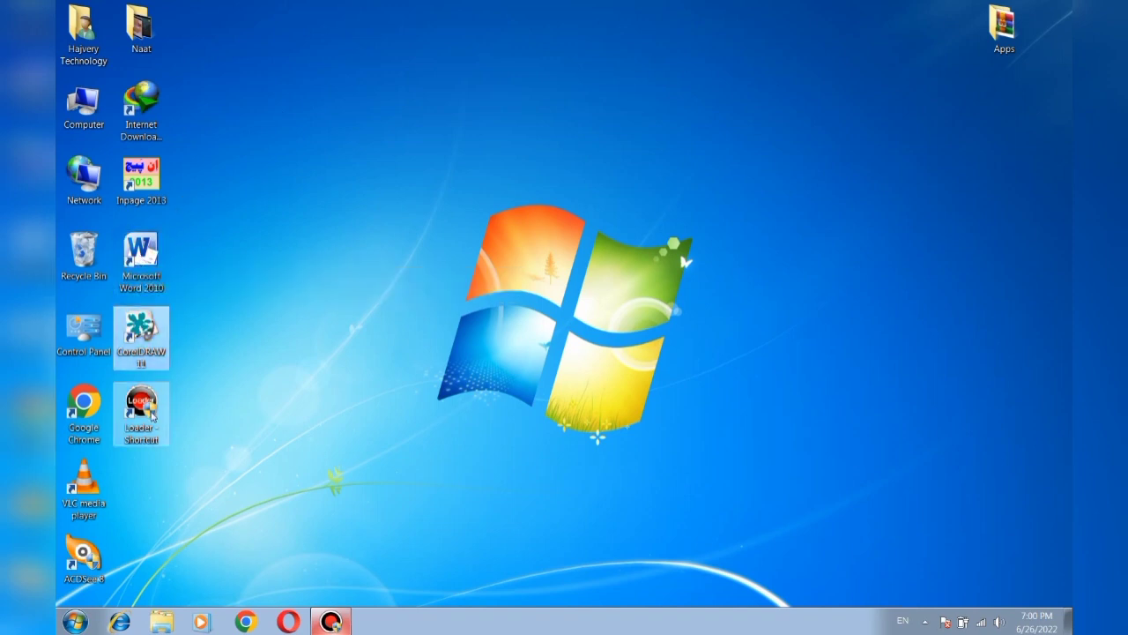
pyautogui.click(147, 182)
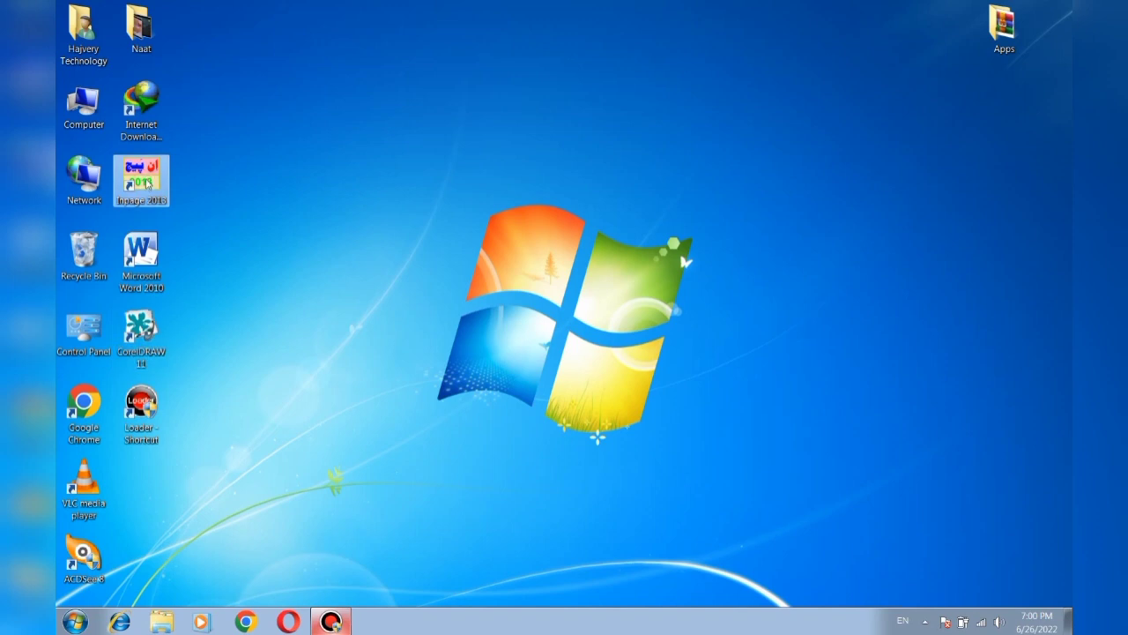
pyautogui.rightClick(189, 110)
pyautogui.click(225, 151)
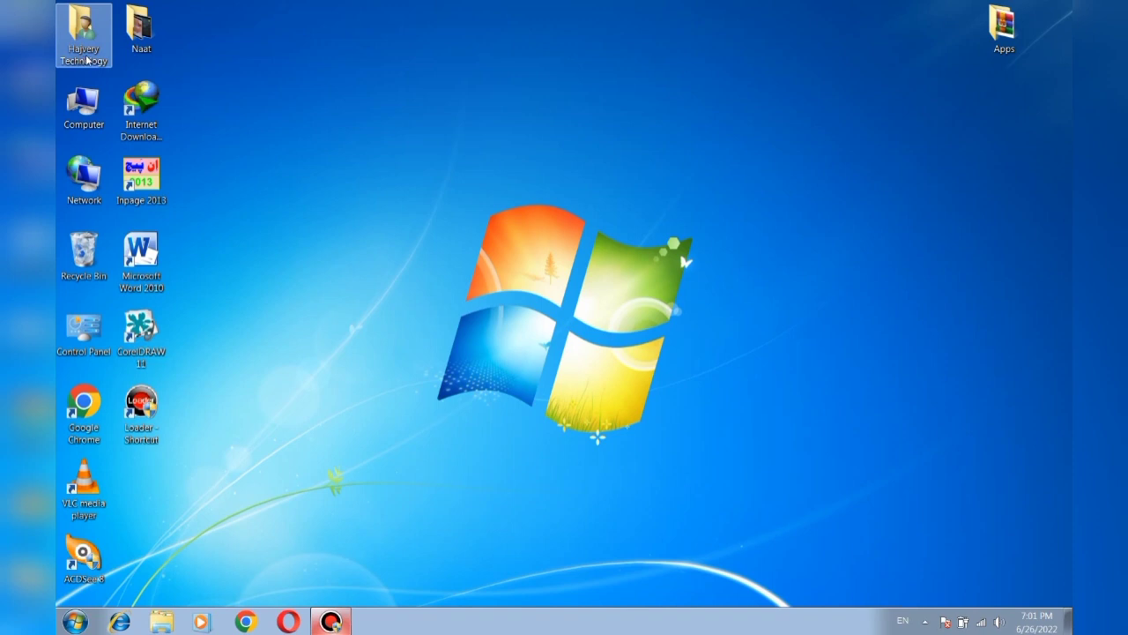
# Dismiss the Start menu, refresh the desktop, then select and clear the Inpage 2013 shortcut.
pyautogui.click(75, 622)
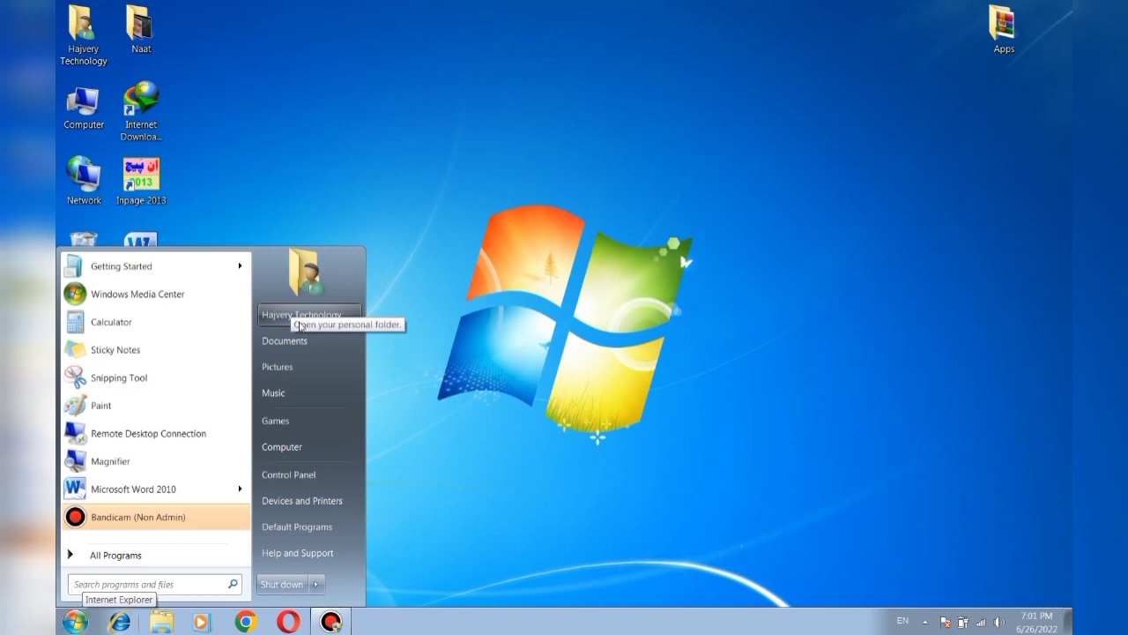
pyautogui.click(384, 176)
pyautogui.rightClick(384, 176)
pyautogui.click(415, 213)
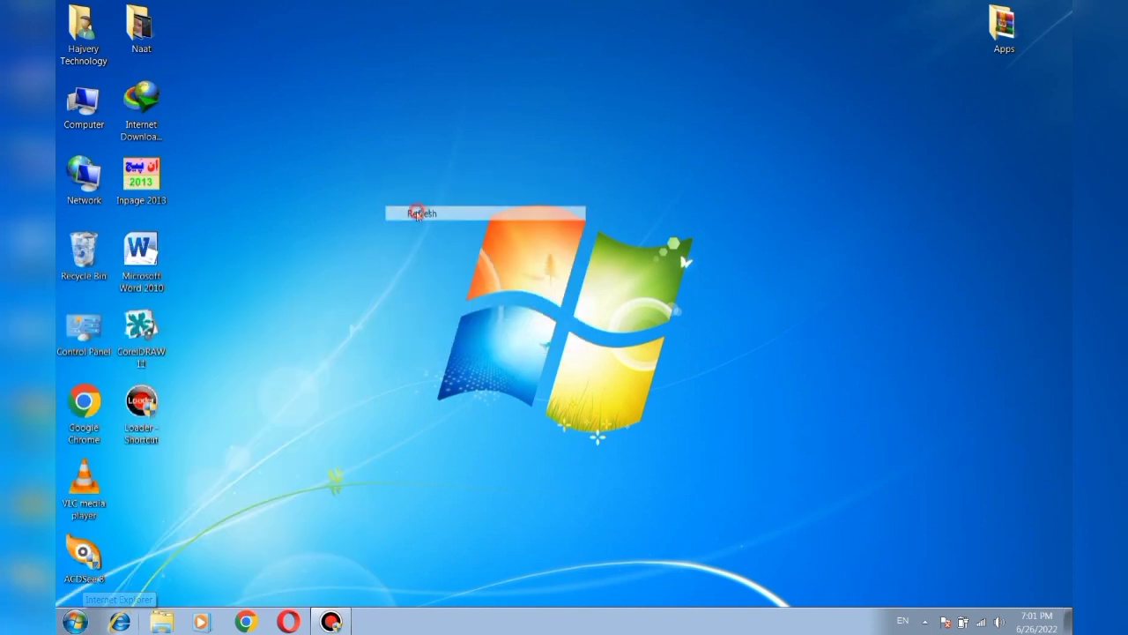
pyautogui.moveTo(499, 210); pyautogui.dragTo(158, 185)
pyautogui.click(84, 104)
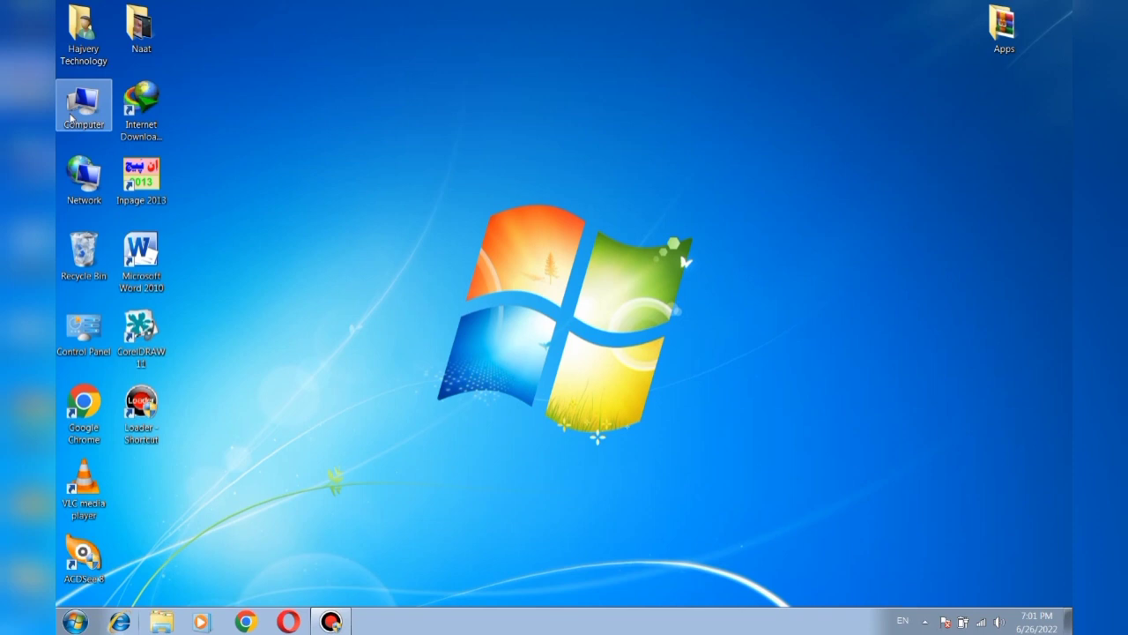
# Open My Documents from the user folder and select the Welcome and groups files.
pyautogui.doubleClick(84, 31)
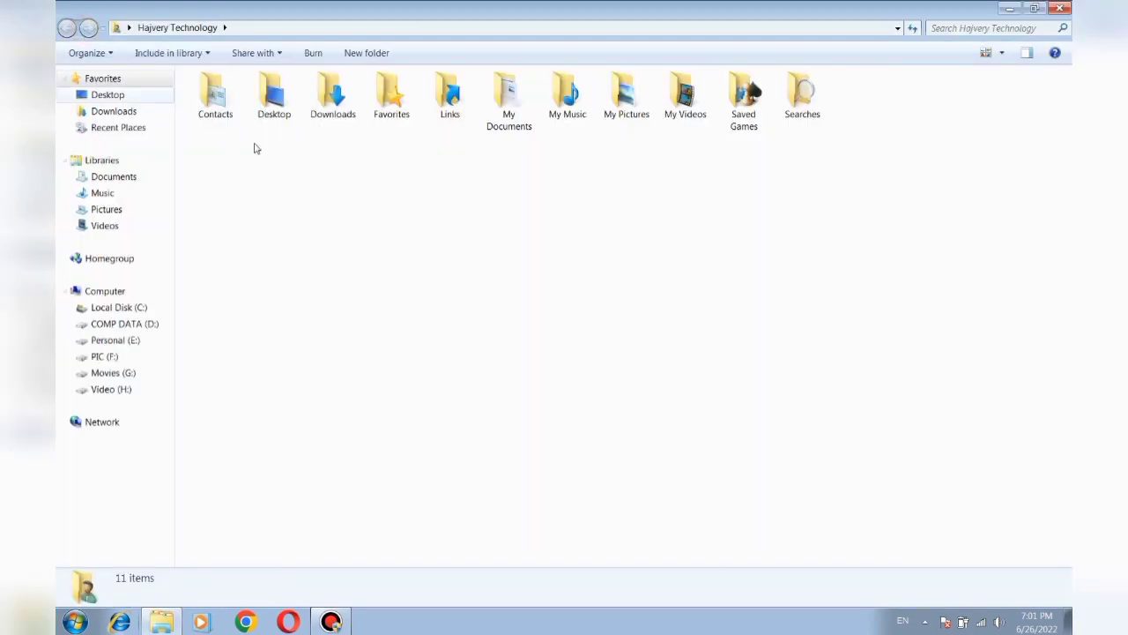
pyautogui.doubleClick(506, 111)
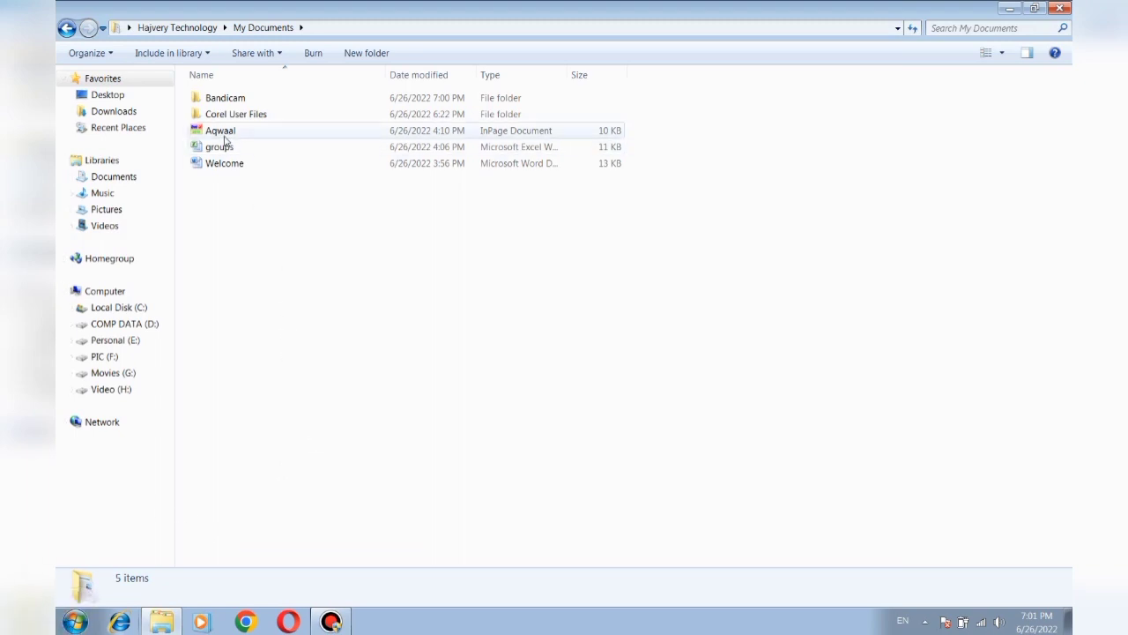
pyautogui.click(201, 168)
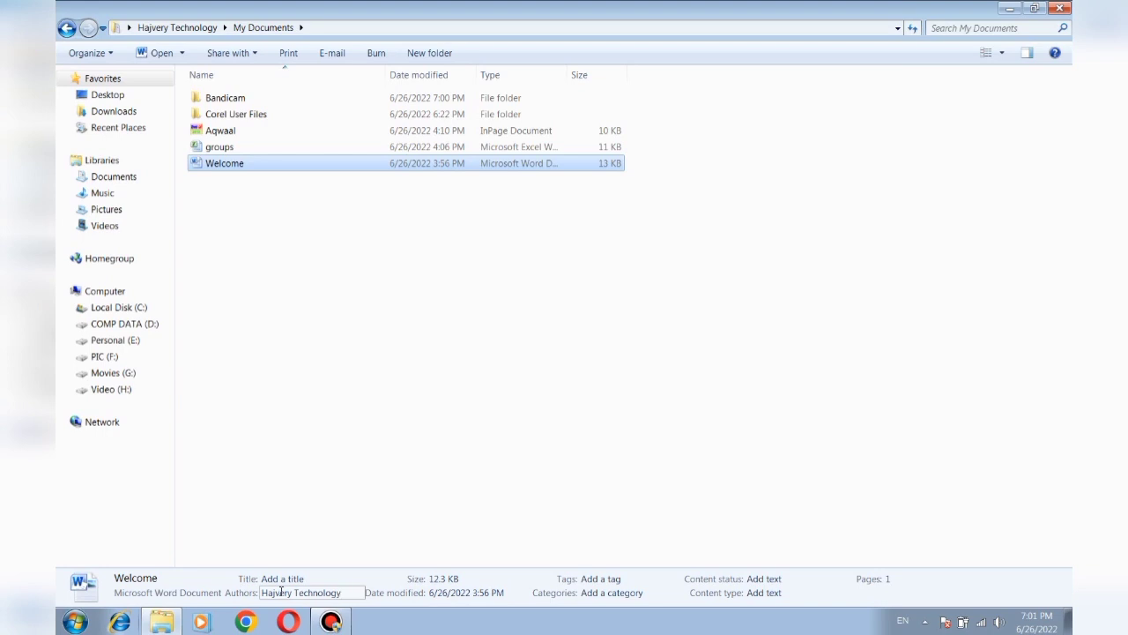
pyautogui.click(210, 148)
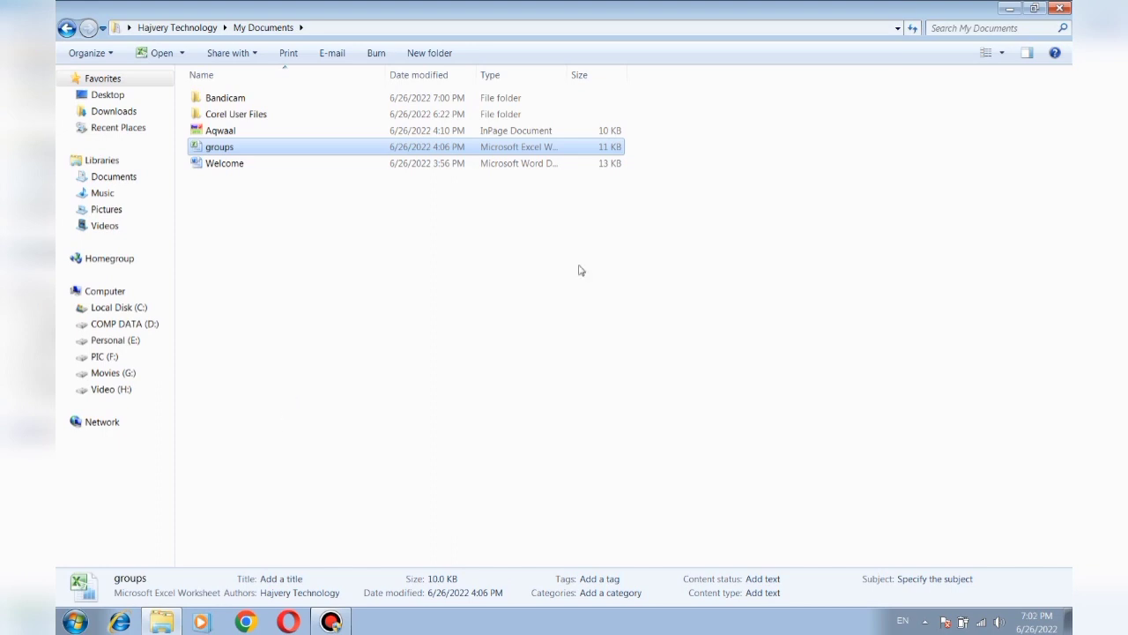
# Close Explorer, refresh the desktop twice, and open User Accounts via the Start menu user picture.
pyautogui.click(1060, 8)
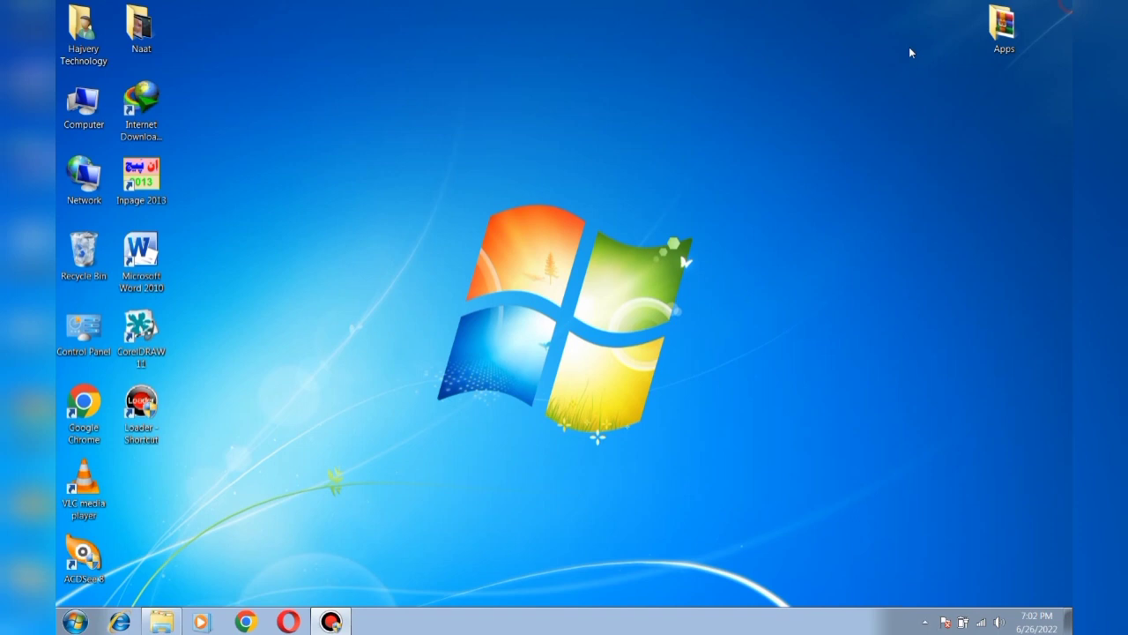
pyautogui.rightClick(304, 111)
pyautogui.click(352, 147)
pyautogui.rightClick(290, 83)
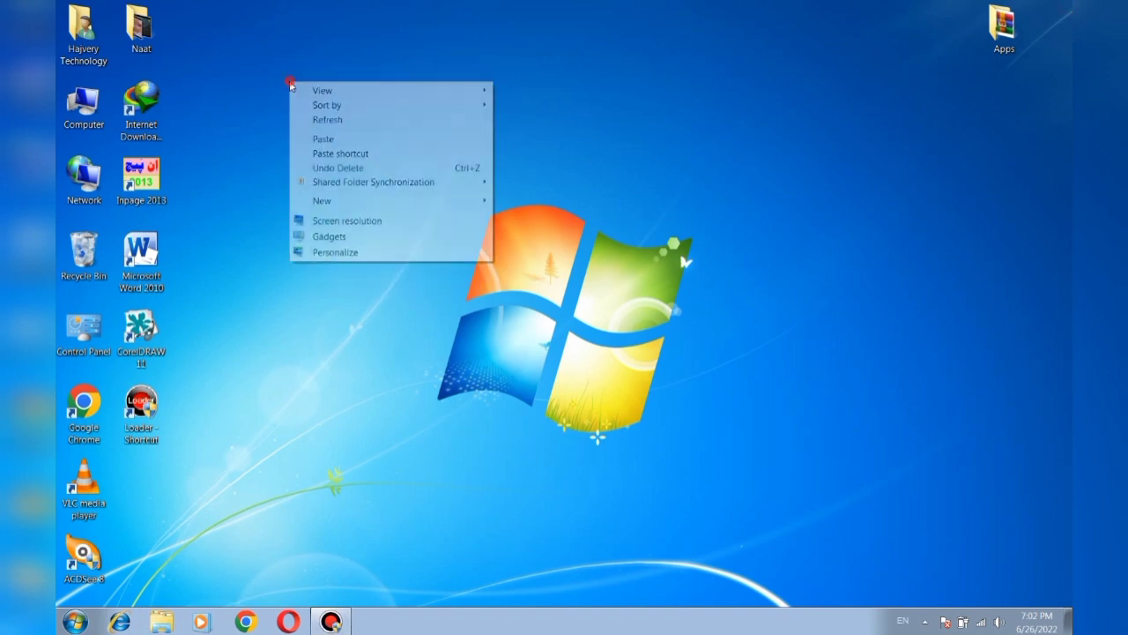
pyautogui.click(323, 119)
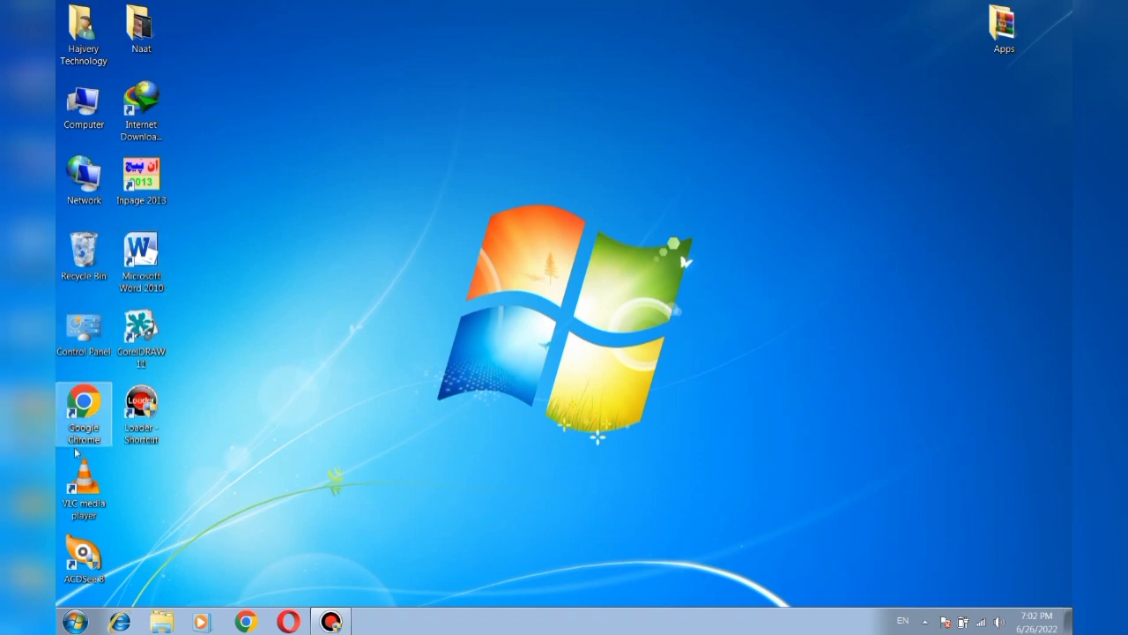
pyautogui.click(75, 624)
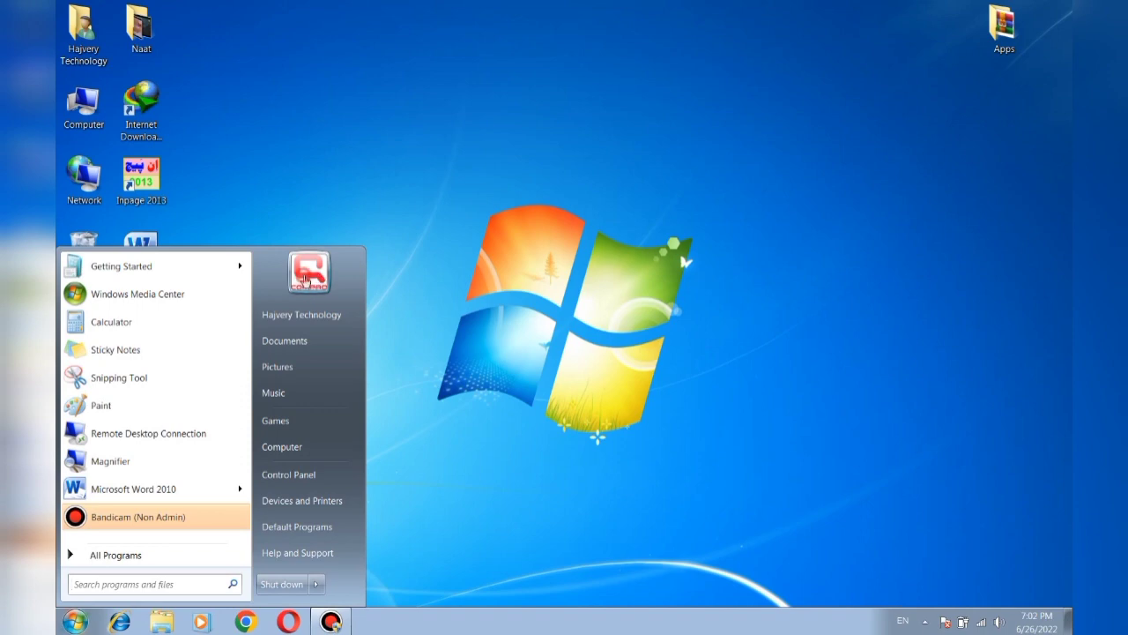
pyautogui.click(309, 277)
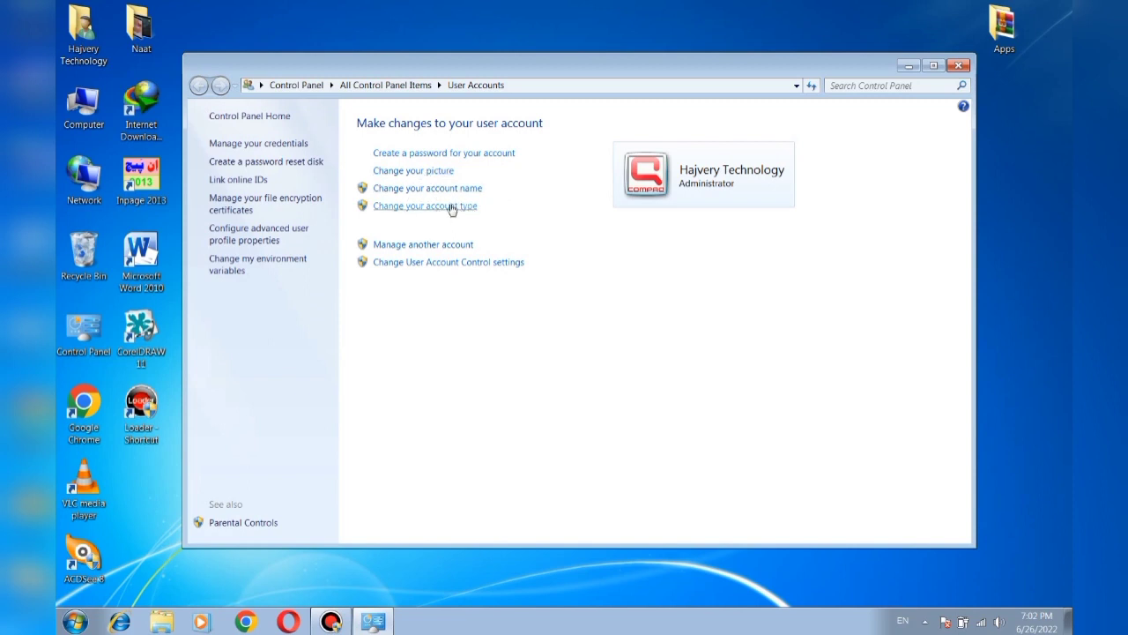
# Rename the current administrator account to 'Nasir Home'.
pyautogui.click(447, 191)
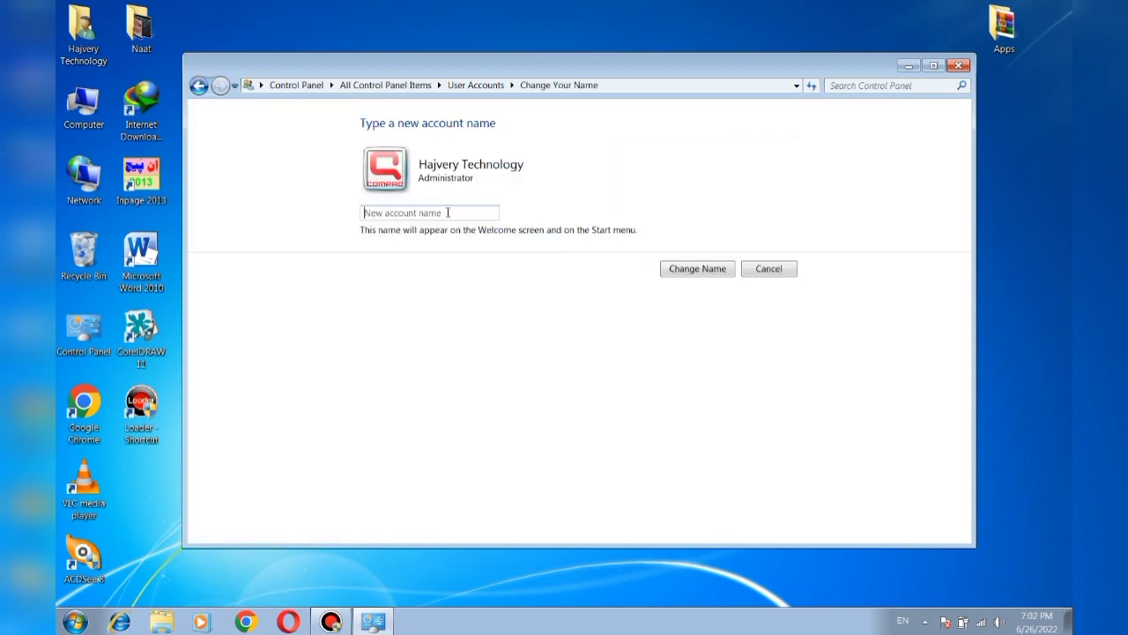
pyautogui.click(448, 212)
pyautogui.click(415, 211)
pyautogui.write('N')
pyautogui.write(' \\Ho')
pyautogui.write('me')
pyautogui.click(677, 271)
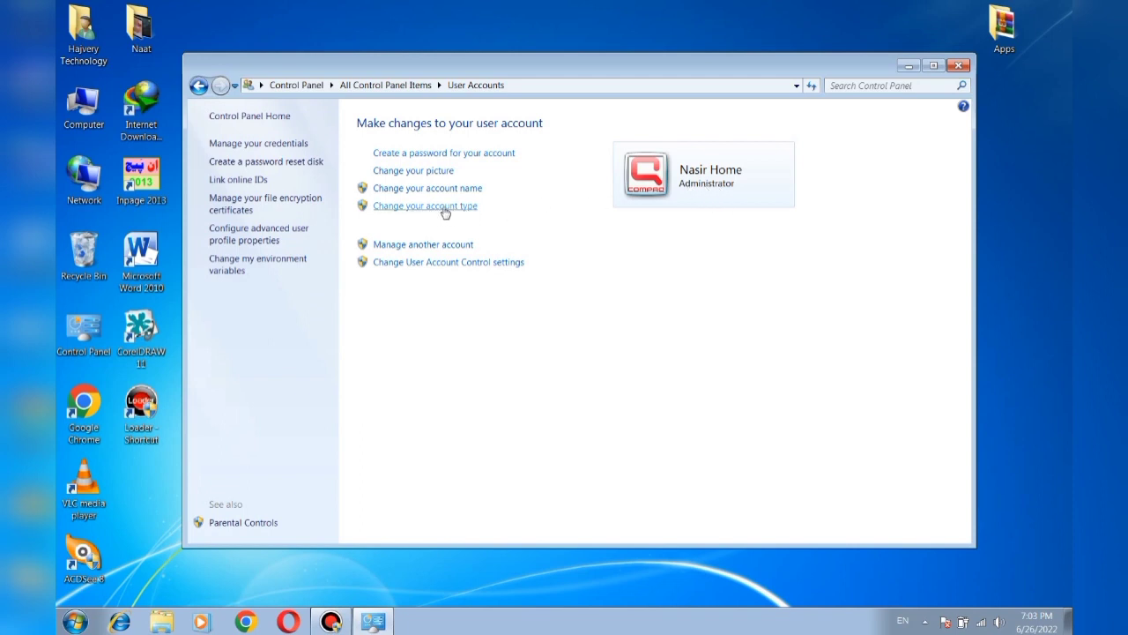
# Replace the Compaq logo account picture with the soccer-ball image.
pyautogui.click(413, 174)
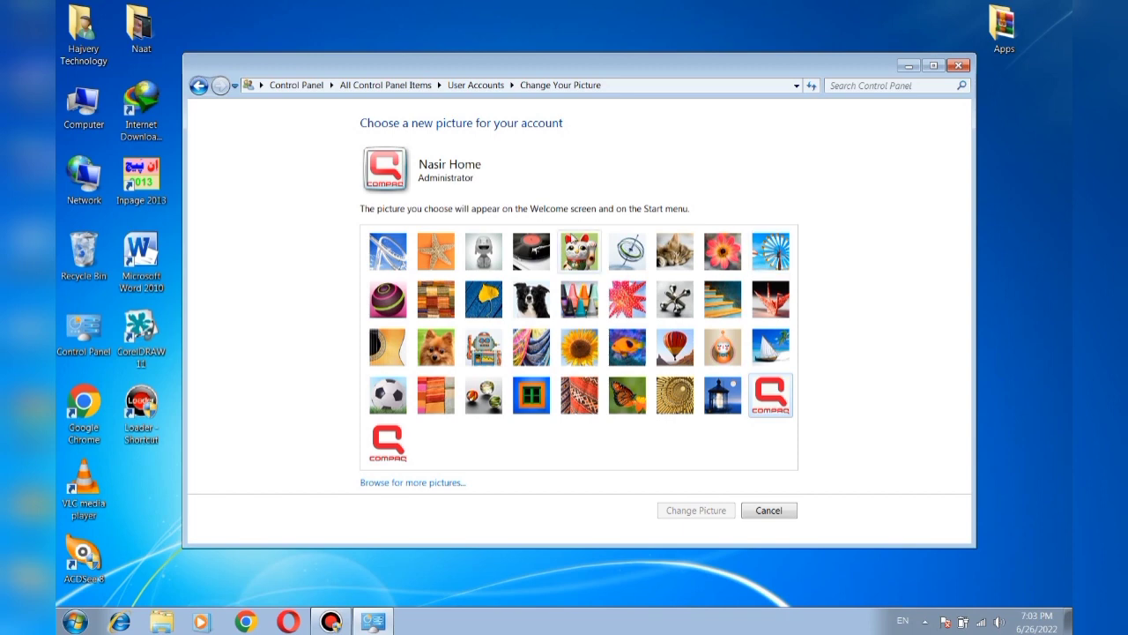
pyautogui.click(388, 395)
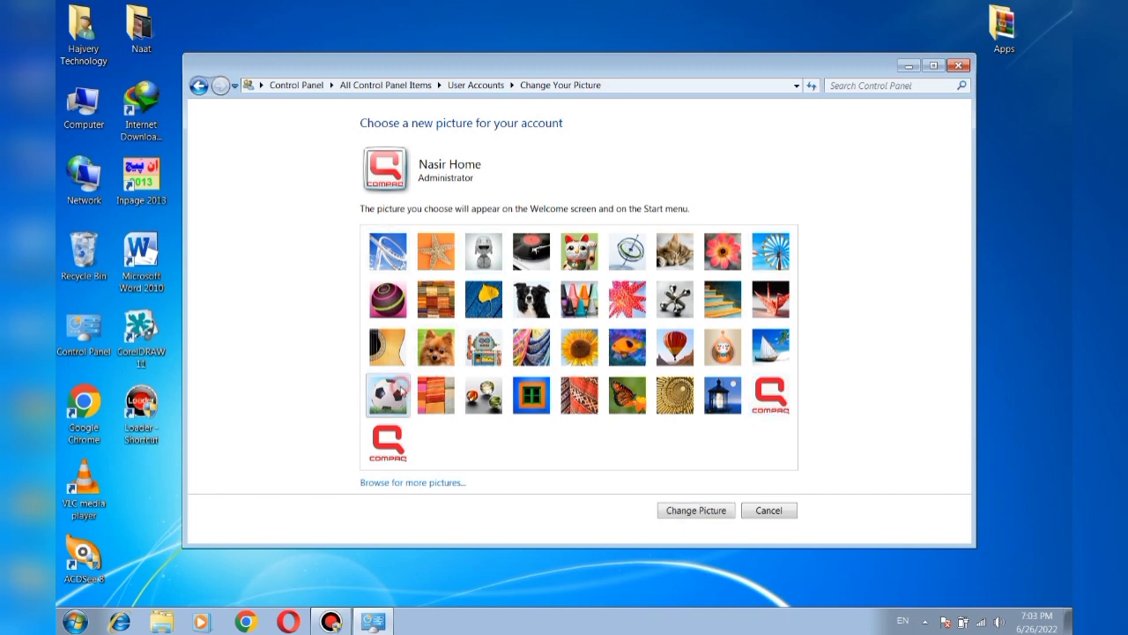
pyautogui.click(677, 513)
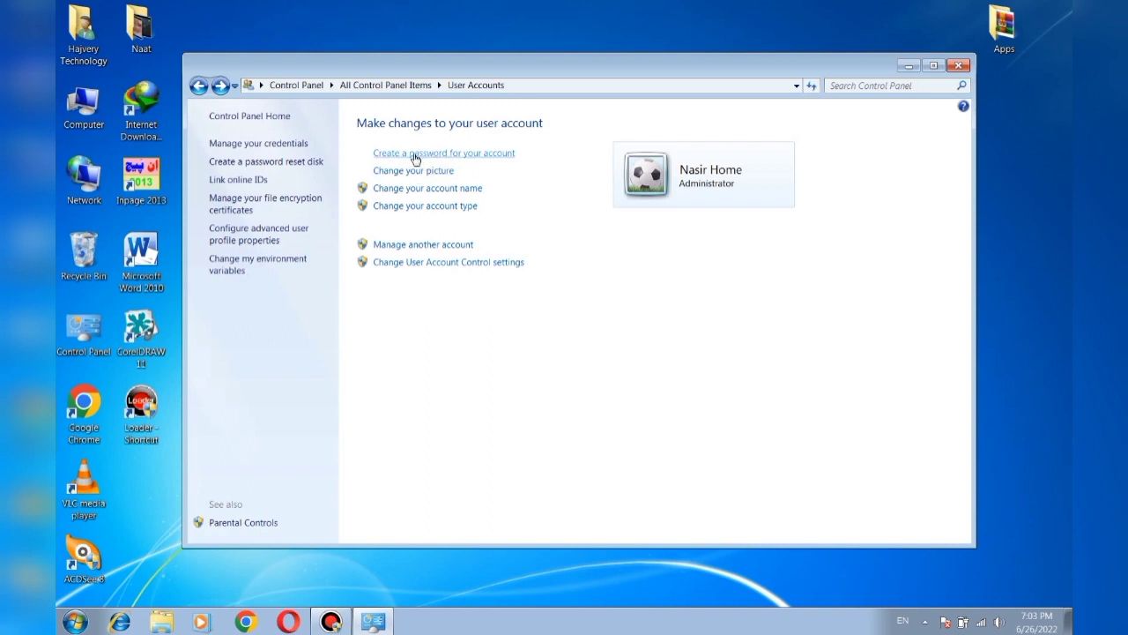
# Create a password for the account with the hint 'nasir'.
pyautogui.click(416, 157)
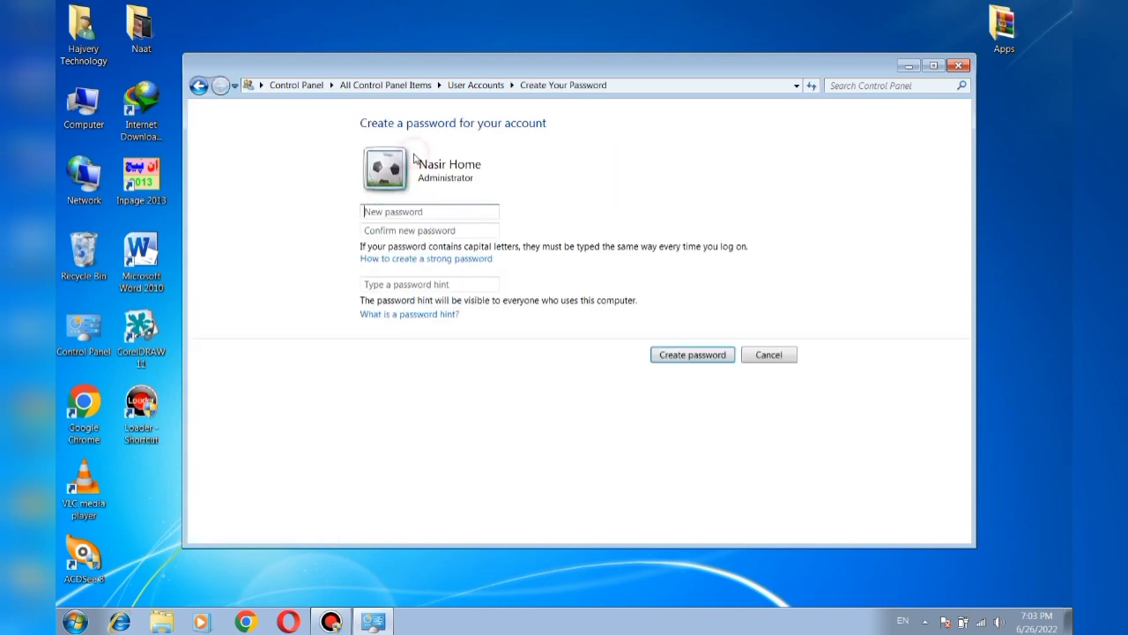
pyautogui.click(426, 212)
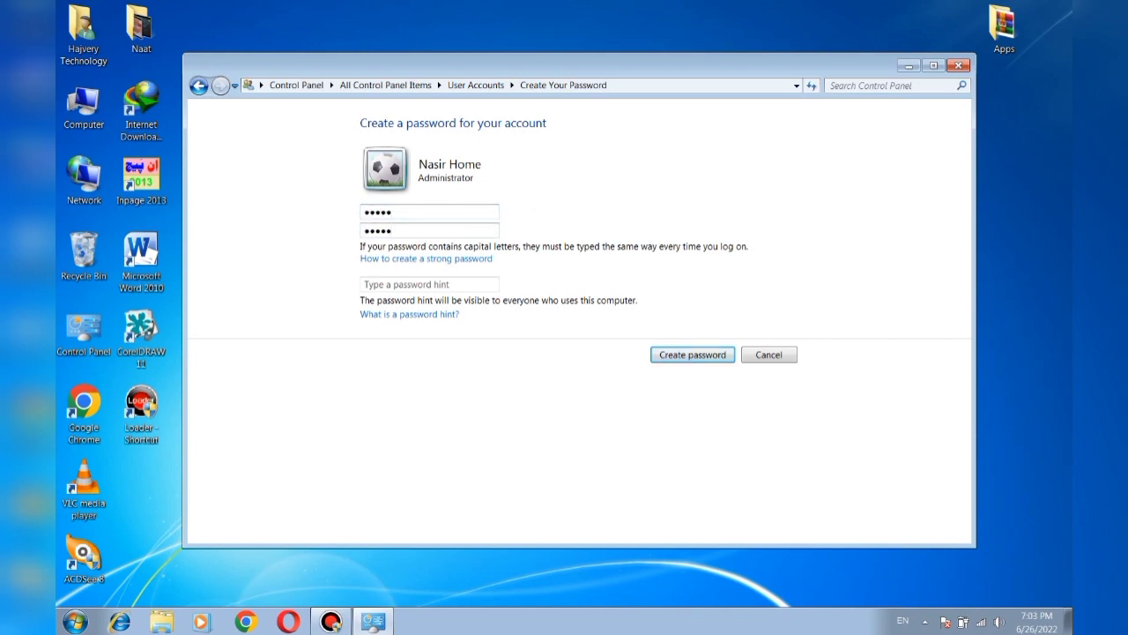
pyautogui.click(417, 283)
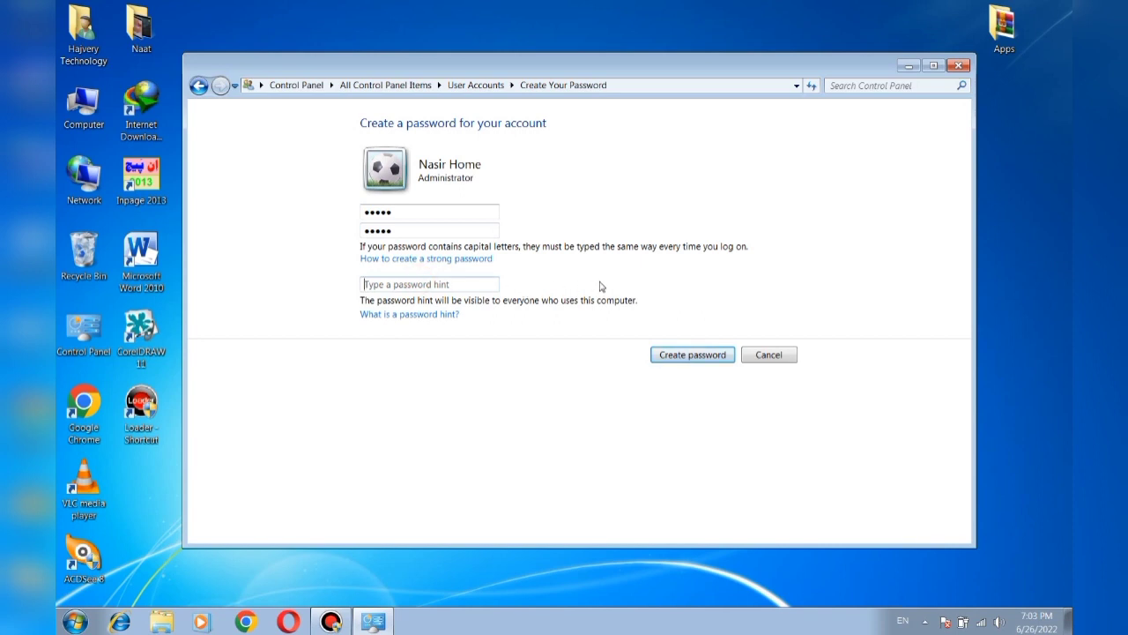
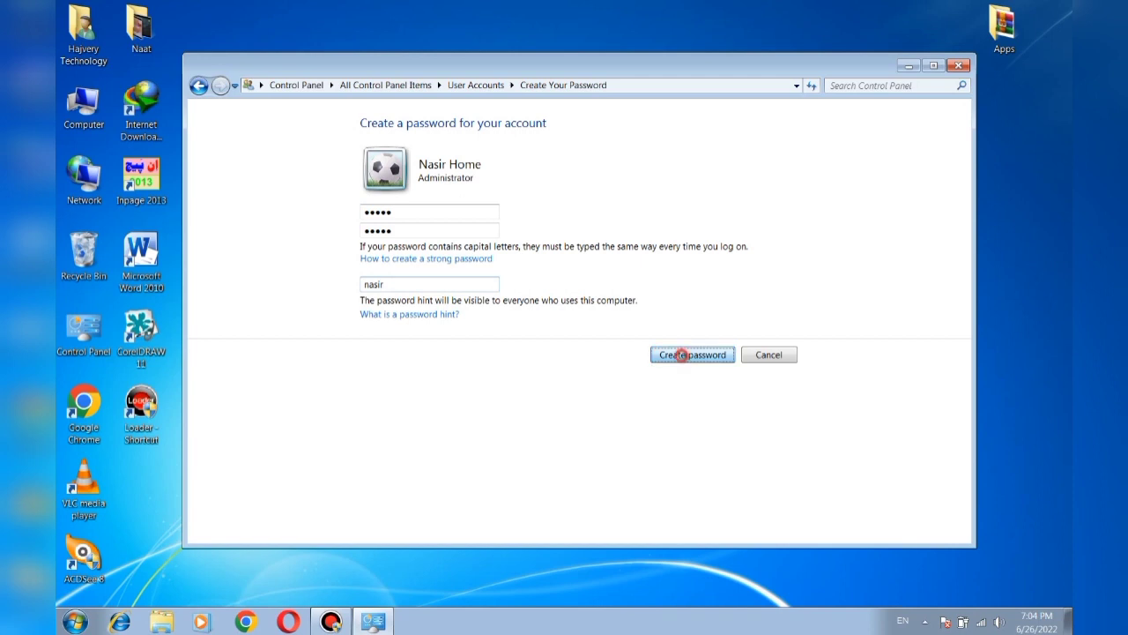
pyautogui.click(681, 356)
pyautogui.click(681, 356)
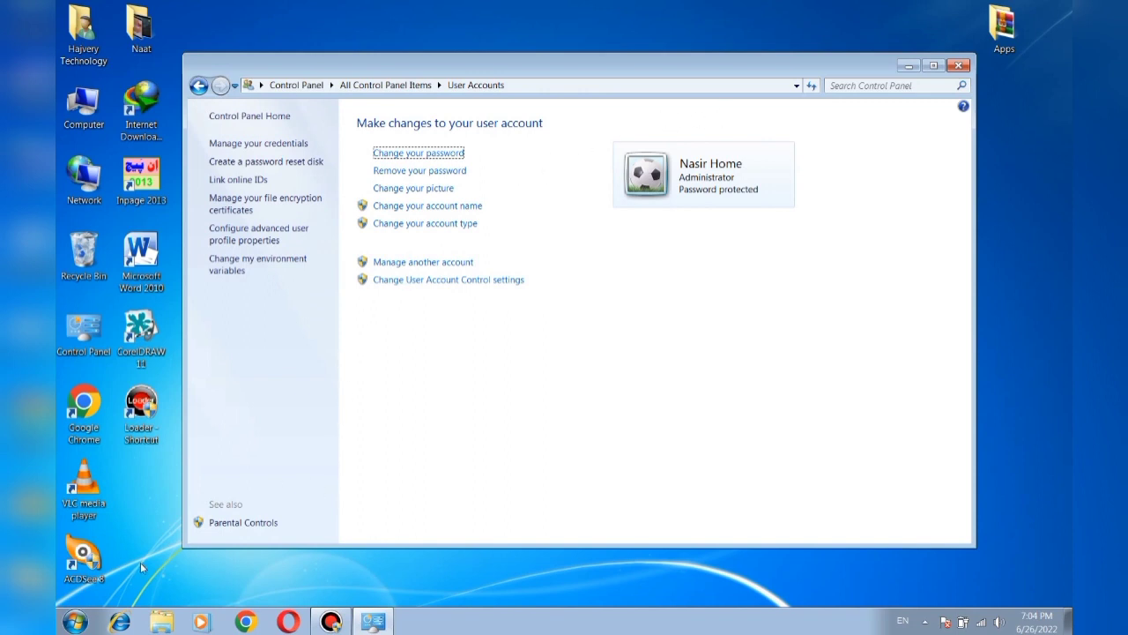
# Log off through the Shut down options, sign back in, and refresh the desktop twice.
pyautogui.click(75, 621)
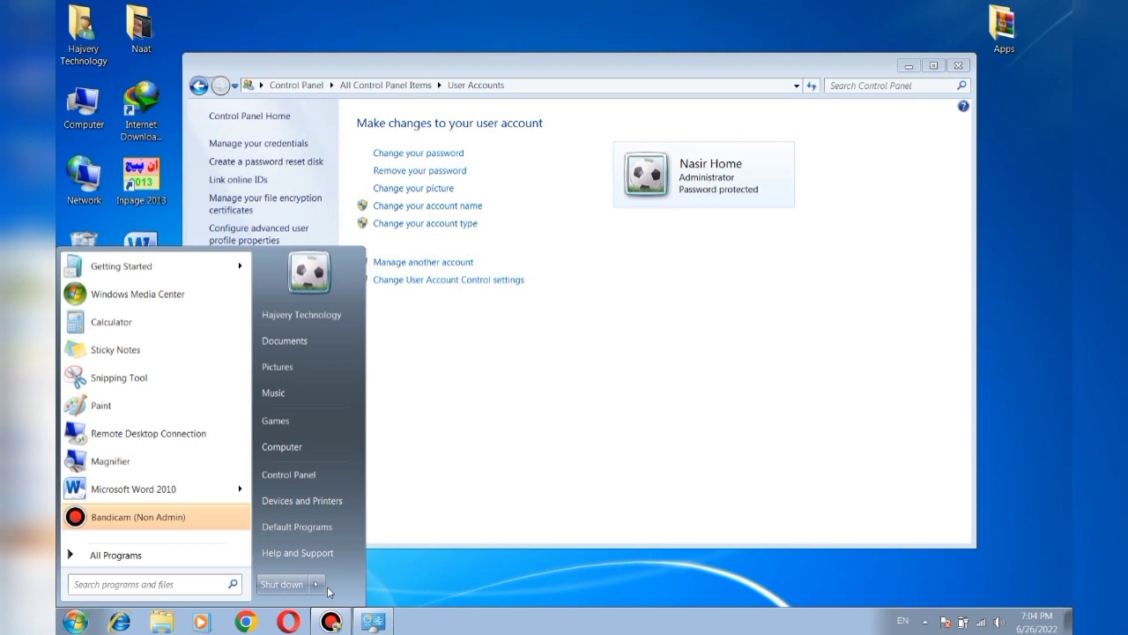
pyautogui.click(316, 583)
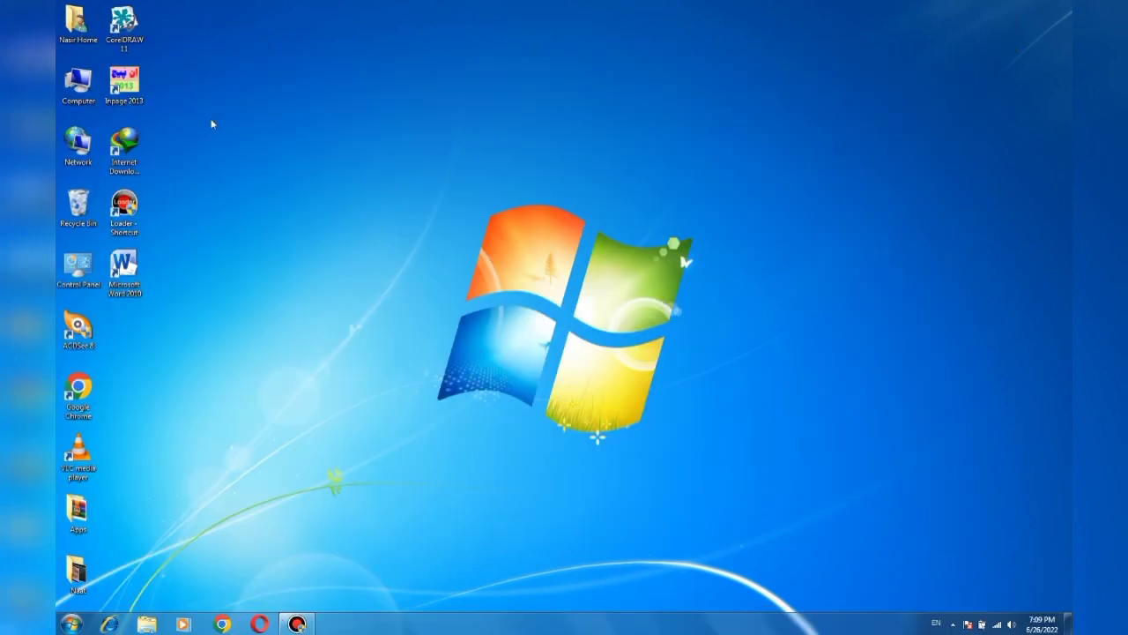
pyautogui.rightClick(233, 98)
pyautogui.moveTo(264, 119)
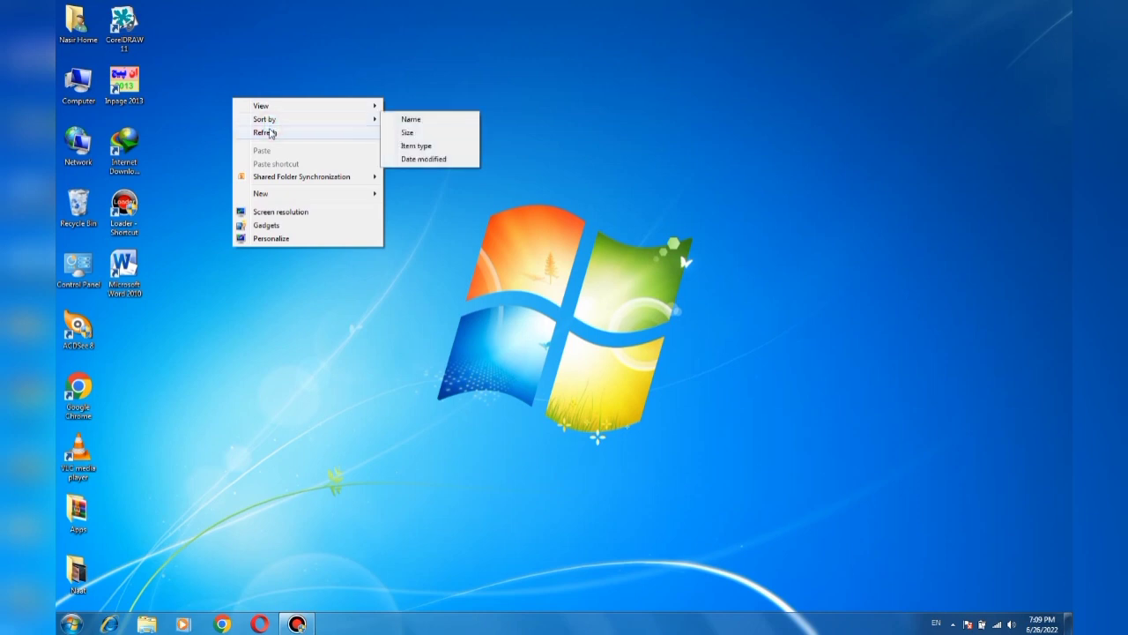
pyautogui.click(270, 132)
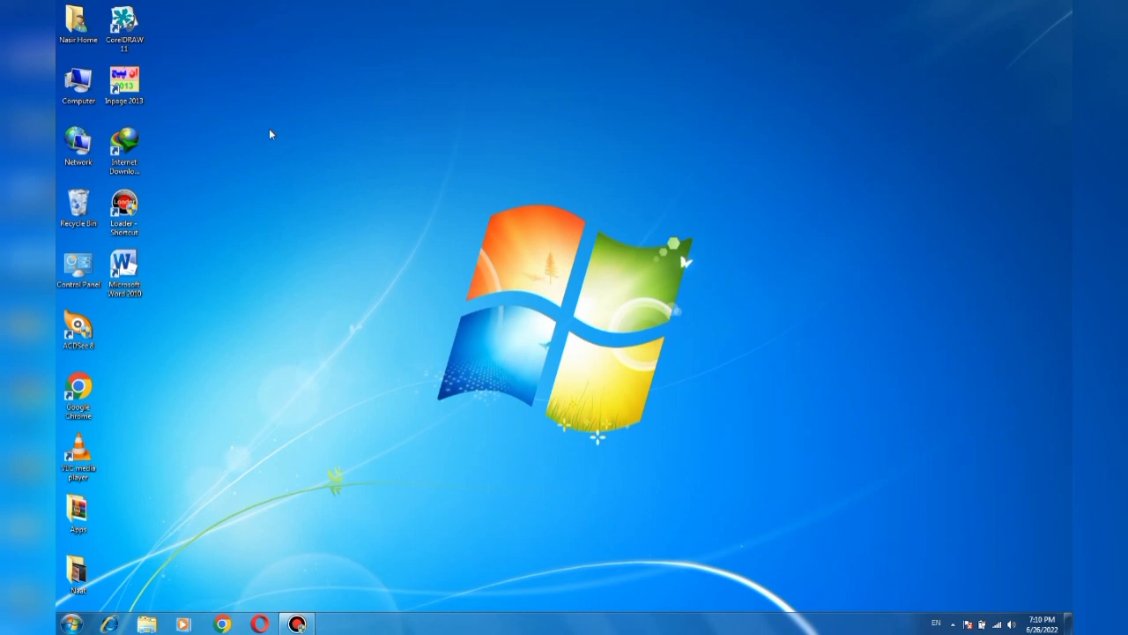
pyautogui.rightClick(271, 134)
pyautogui.click(306, 152)
# Open the Nasir Home account page maximized to review it, then close it.
pyautogui.click(70, 624)
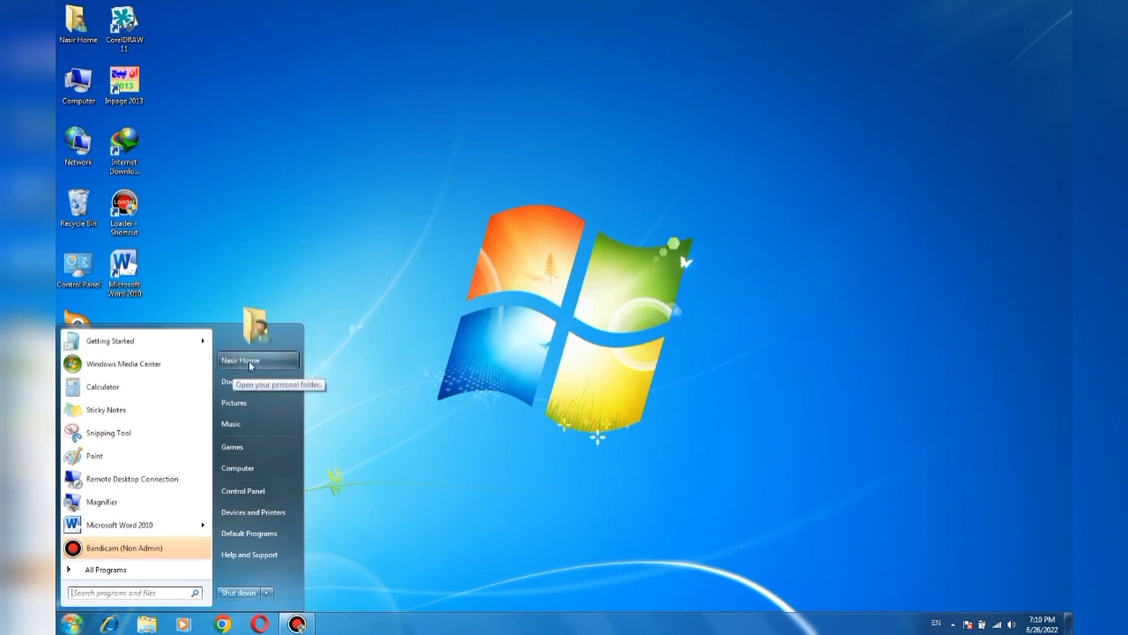
pyautogui.click(254, 338)
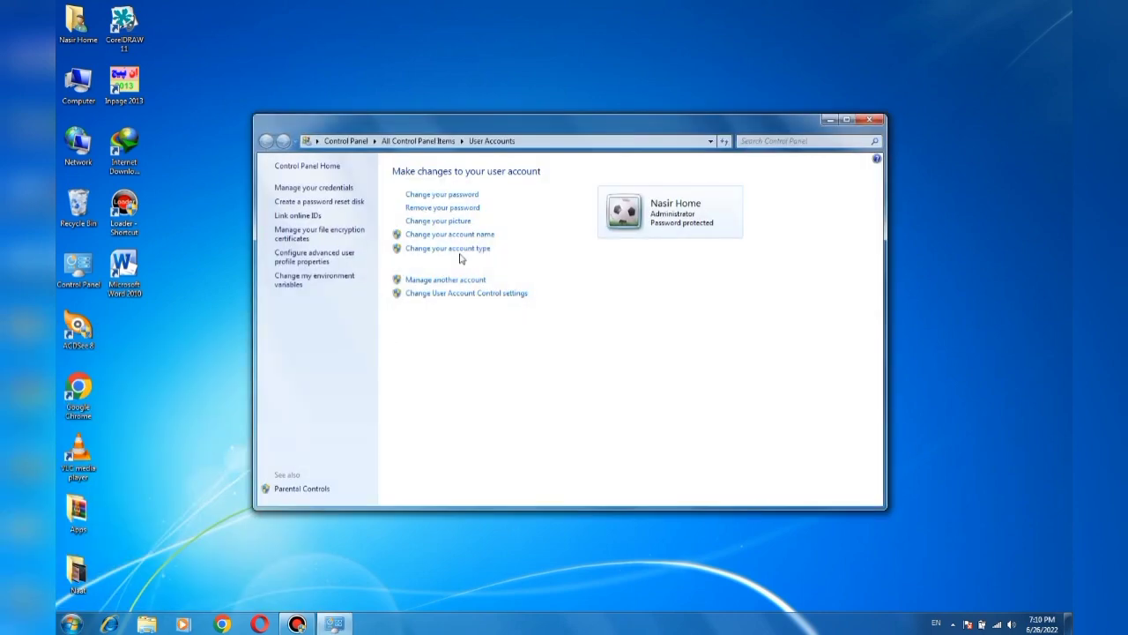
pyautogui.doubleClick(639, 135)
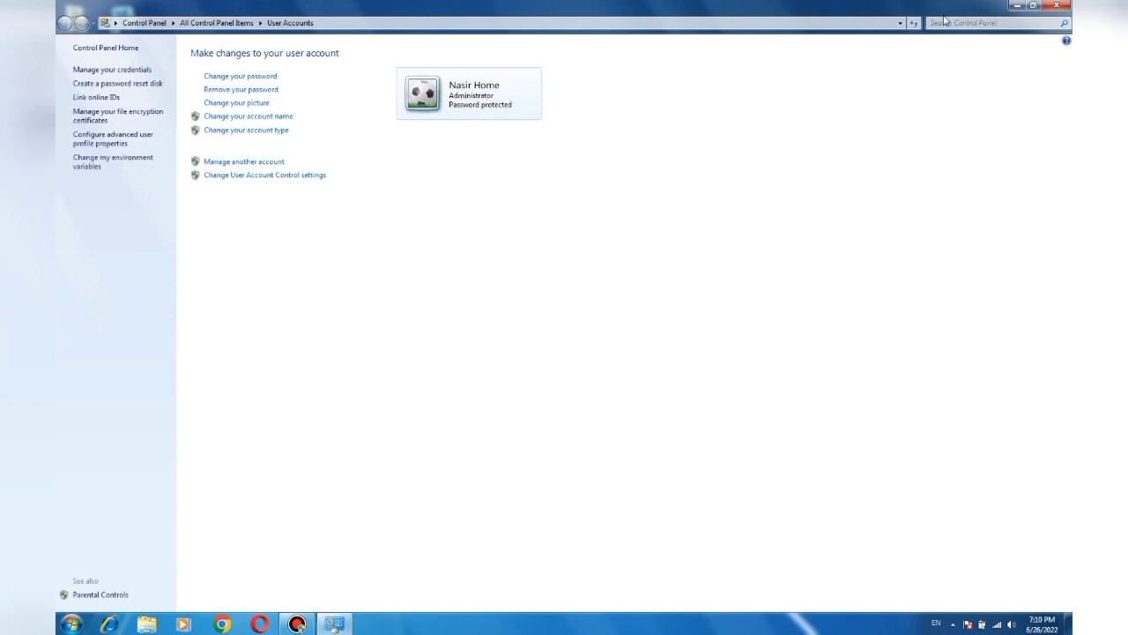
pyautogui.click(1057, 5)
pyautogui.rightClick(596, 163)
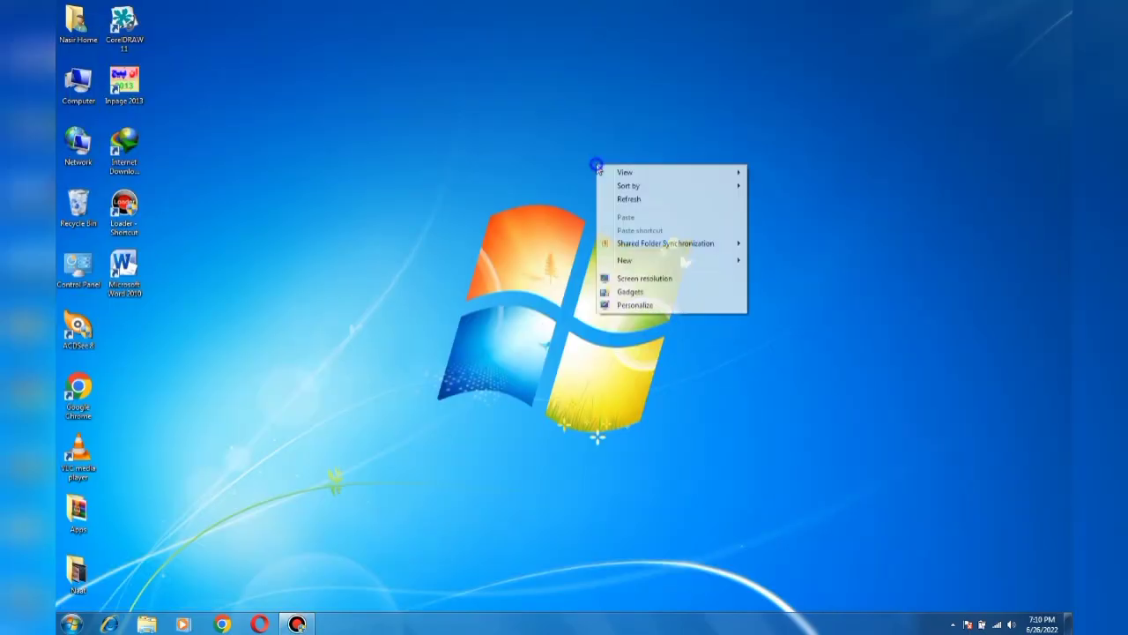
pyautogui.click(631, 199)
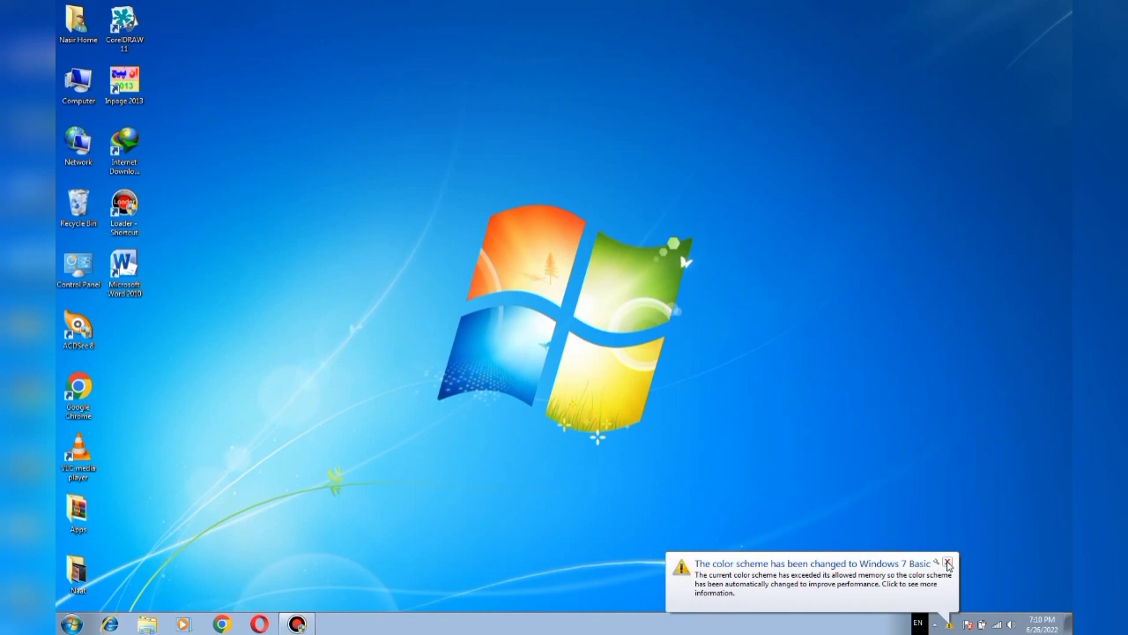
pyautogui.click(948, 563)
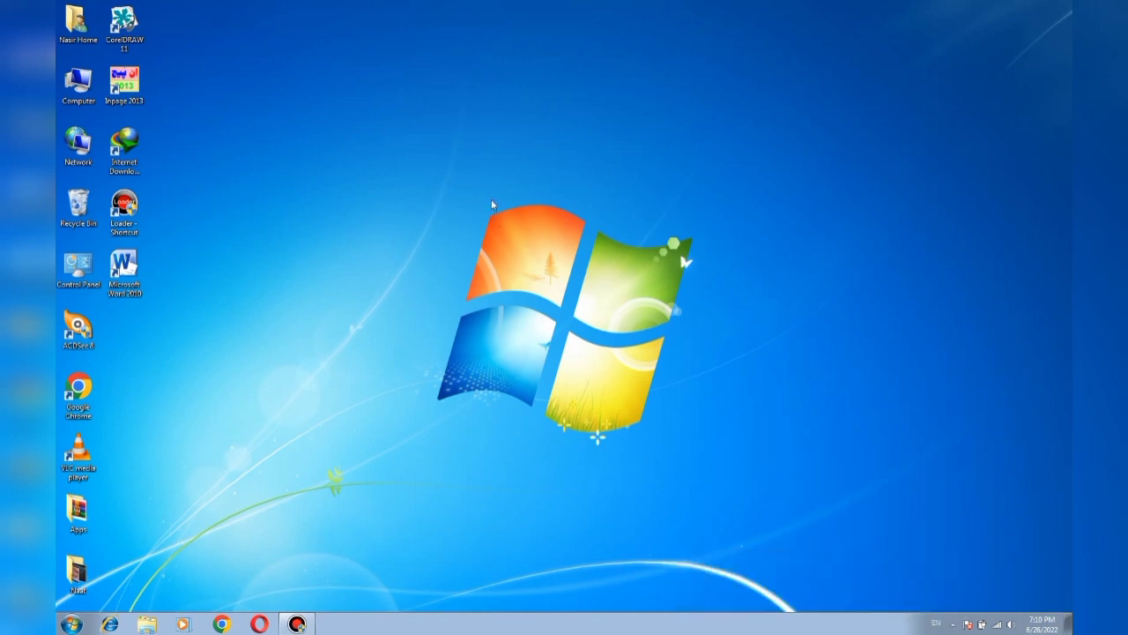